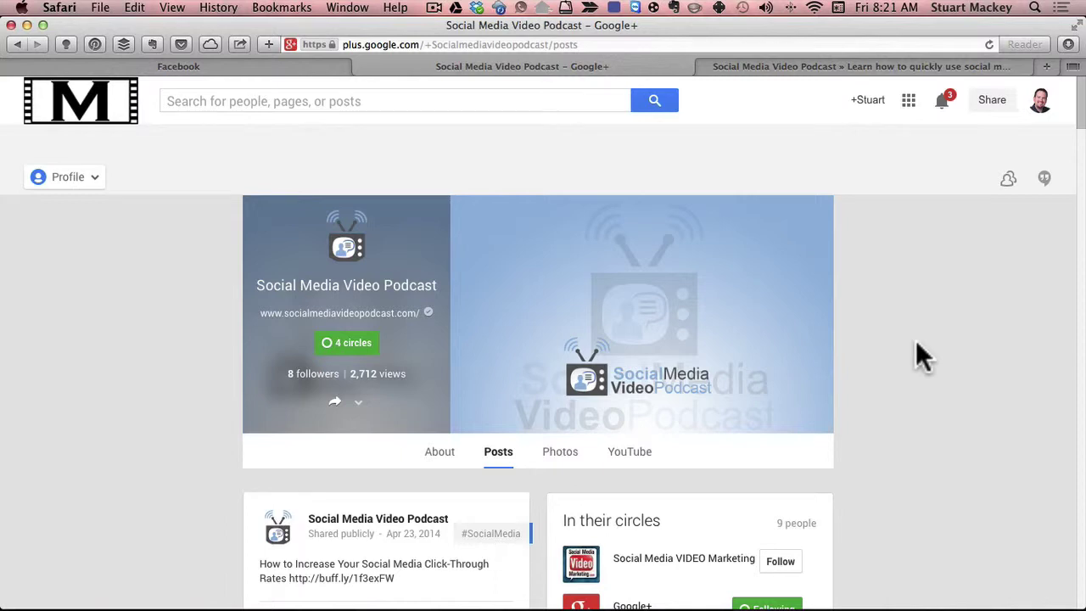
# - From the account switcher, start acting as the Social Media Video Podcast Google+ page
pyautogui.scroll(-1, 436, 400)
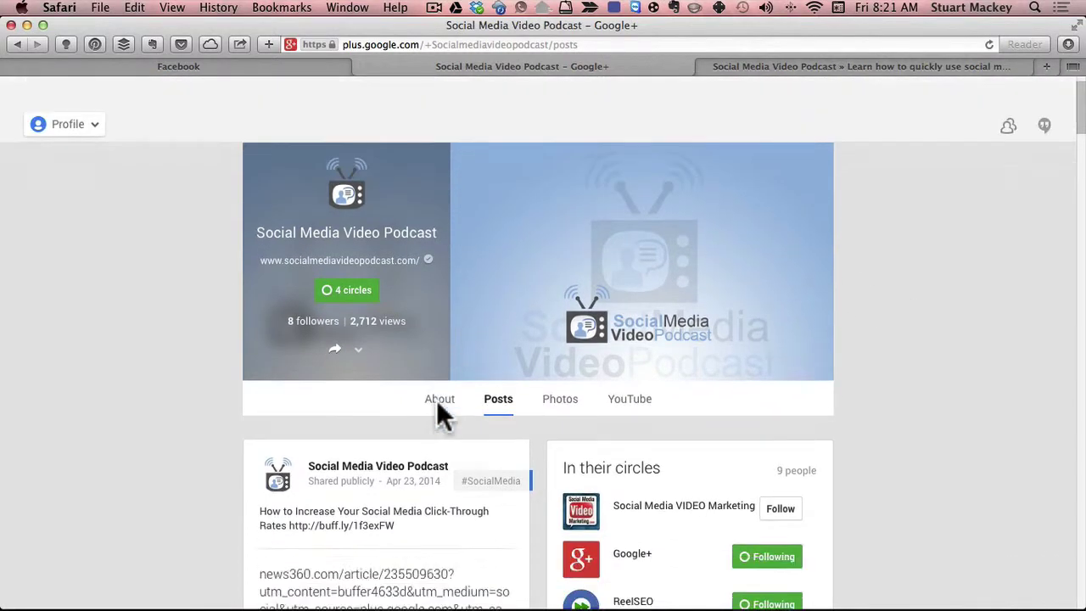
pyautogui.scroll(1, 436, 400)
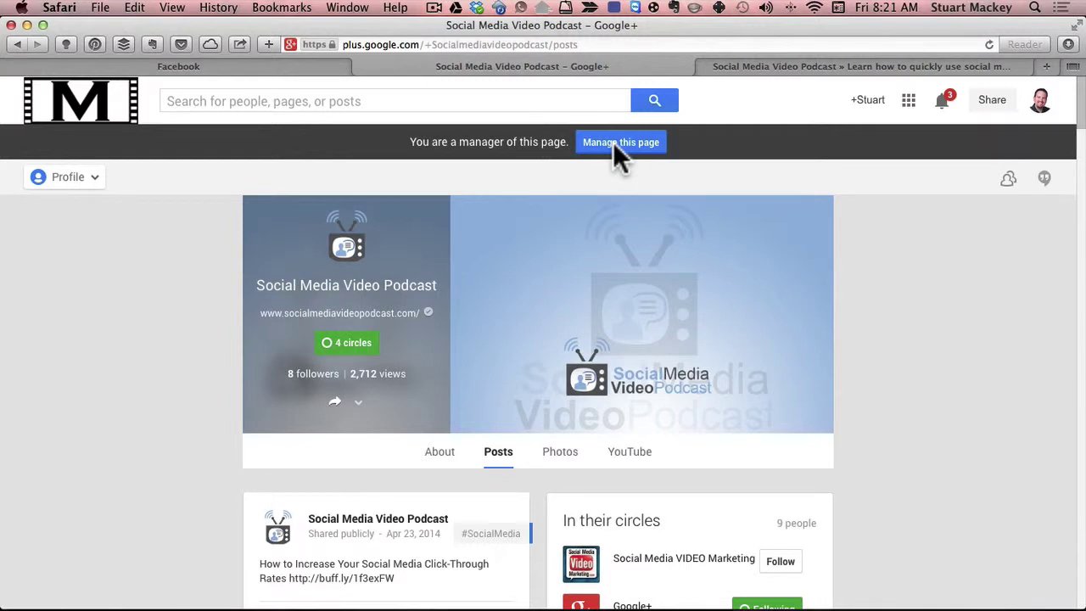
pyautogui.click(1038, 102)
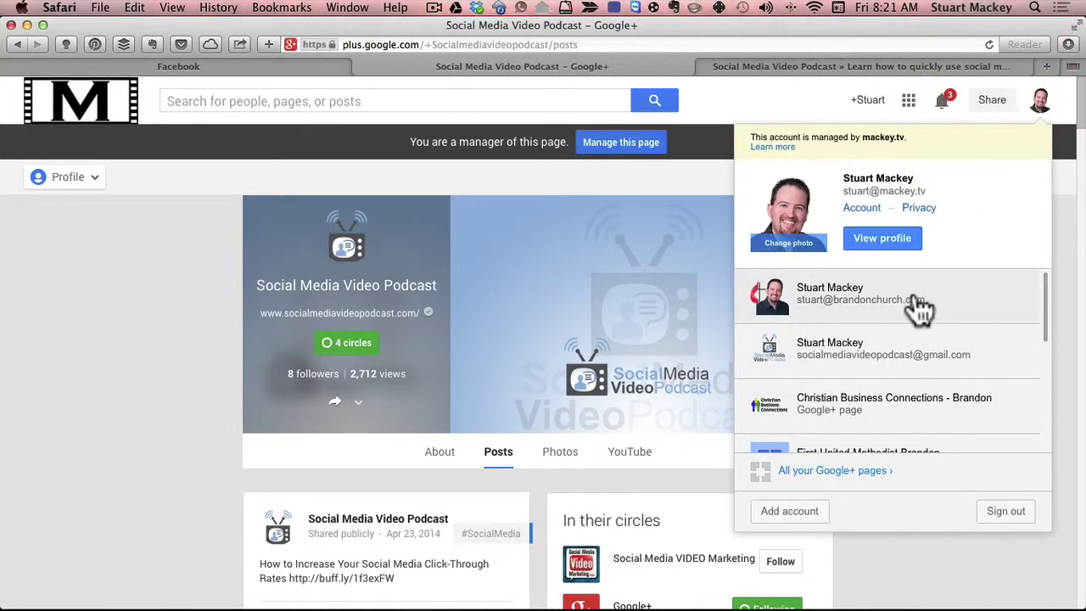
pyautogui.scroll(-2, 916, 303)
pyautogui.scroll(-4, 893, 360)
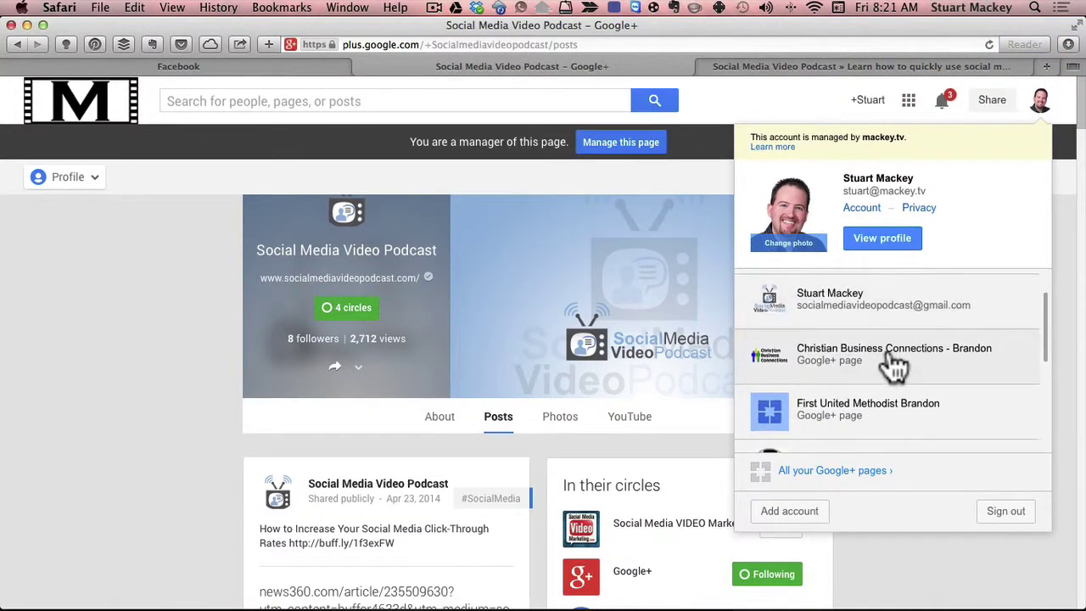
pyautogui.scroll(3, 895, 364)
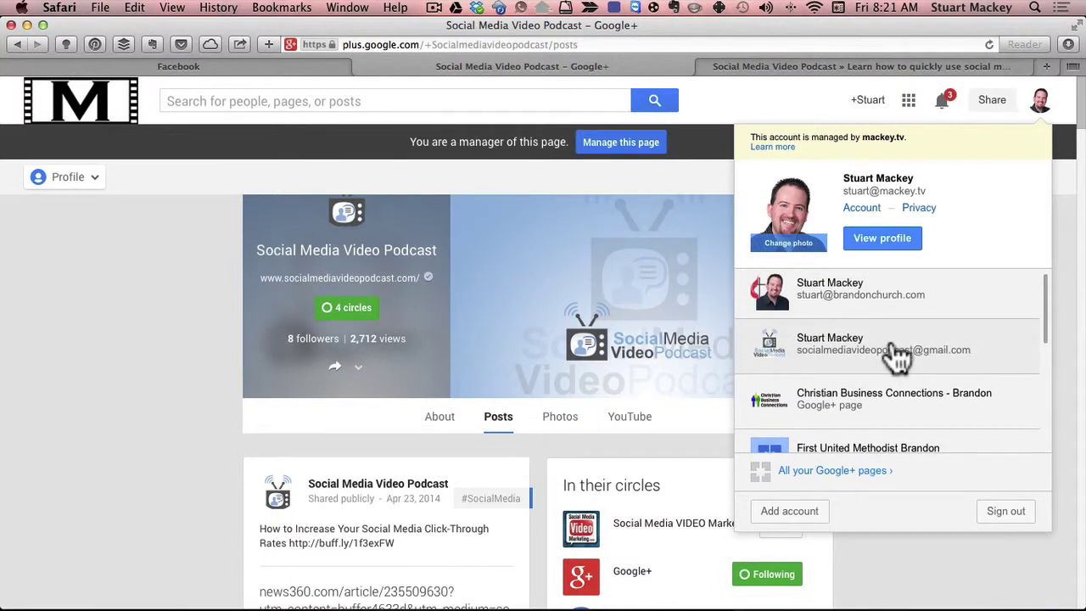
pyautogui.scroll(-5, 897, 359)
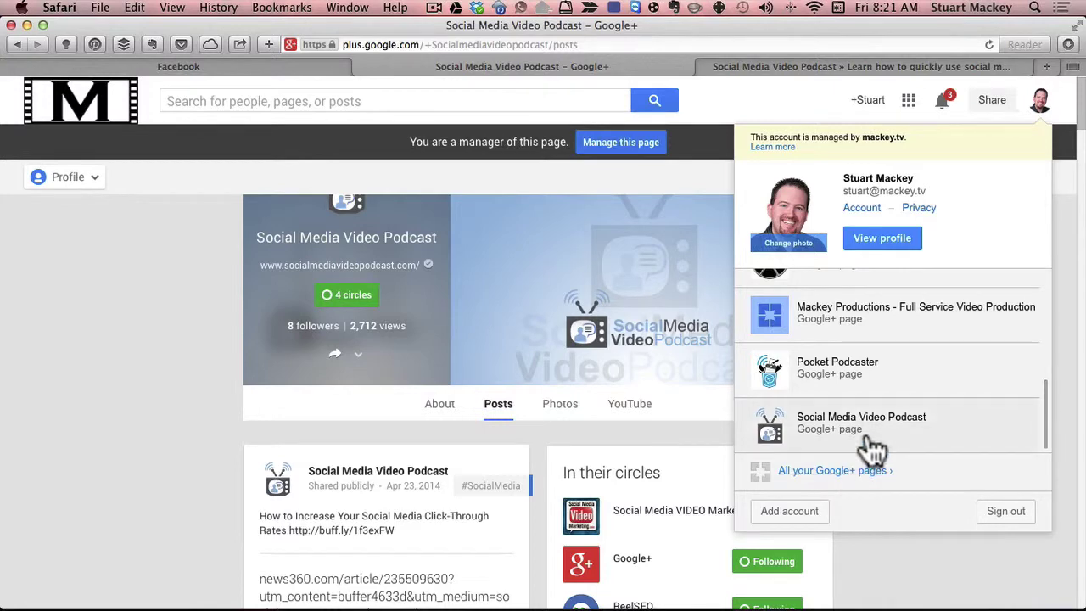
pyautogui.click(776, 434)
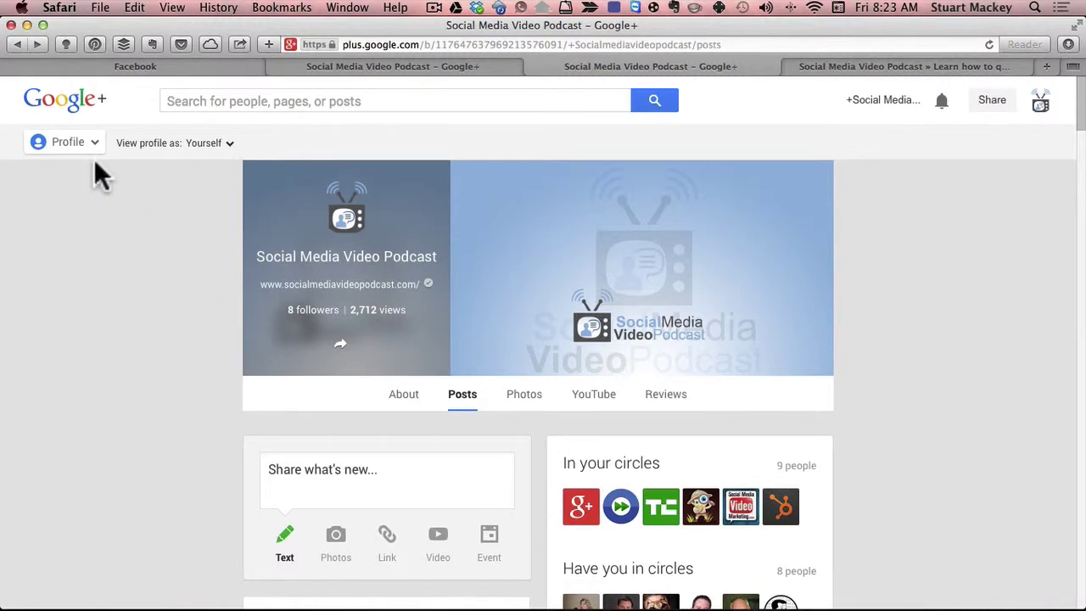
# - Open the page's Dashboard and scroll down to the Managers card listing three managers
pyautogui.moveTo(89, 157)
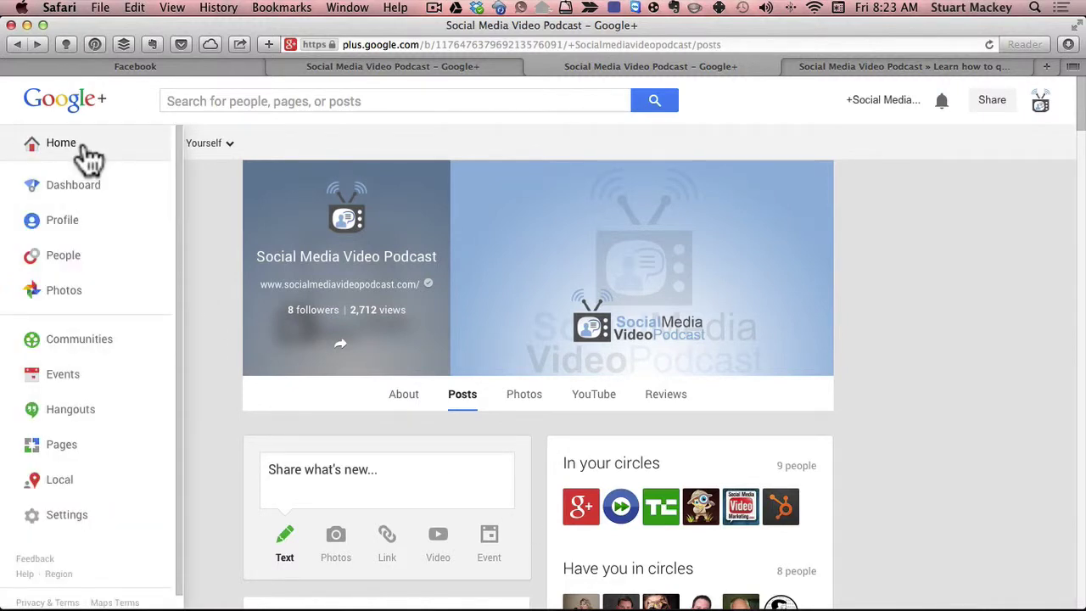
pyautogui.click(64, 187)
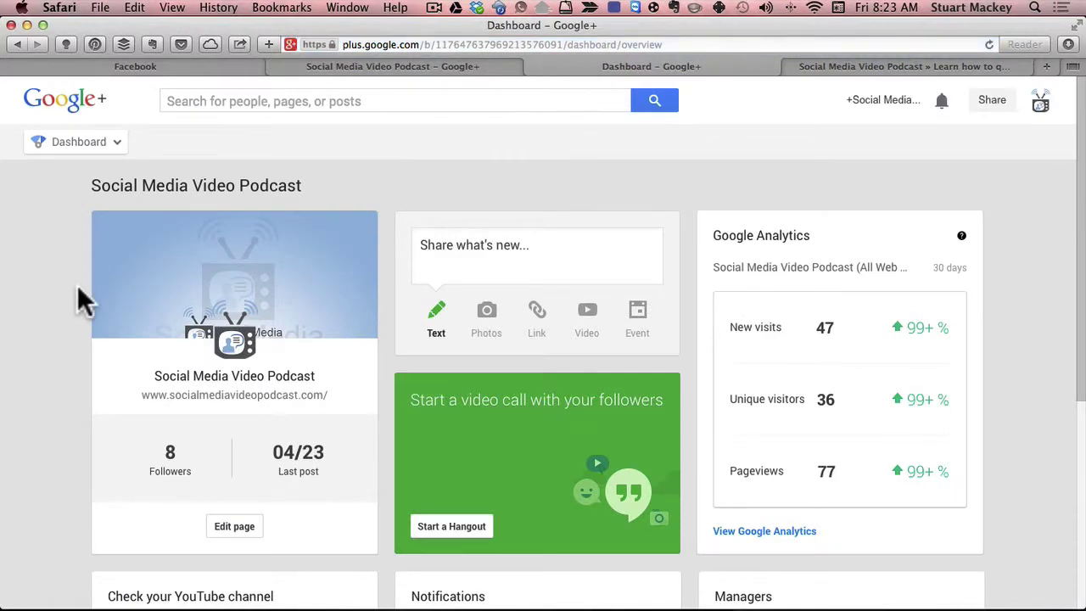
pyautogui.scroll(-4, 78, 286)
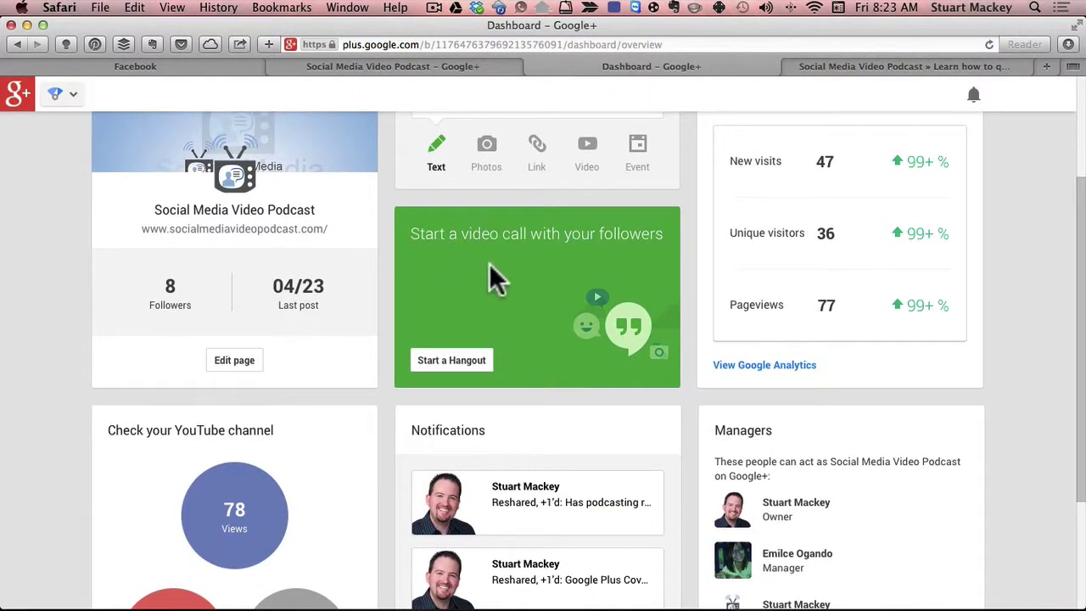
pyautogui.scroll(4, 489, 263)
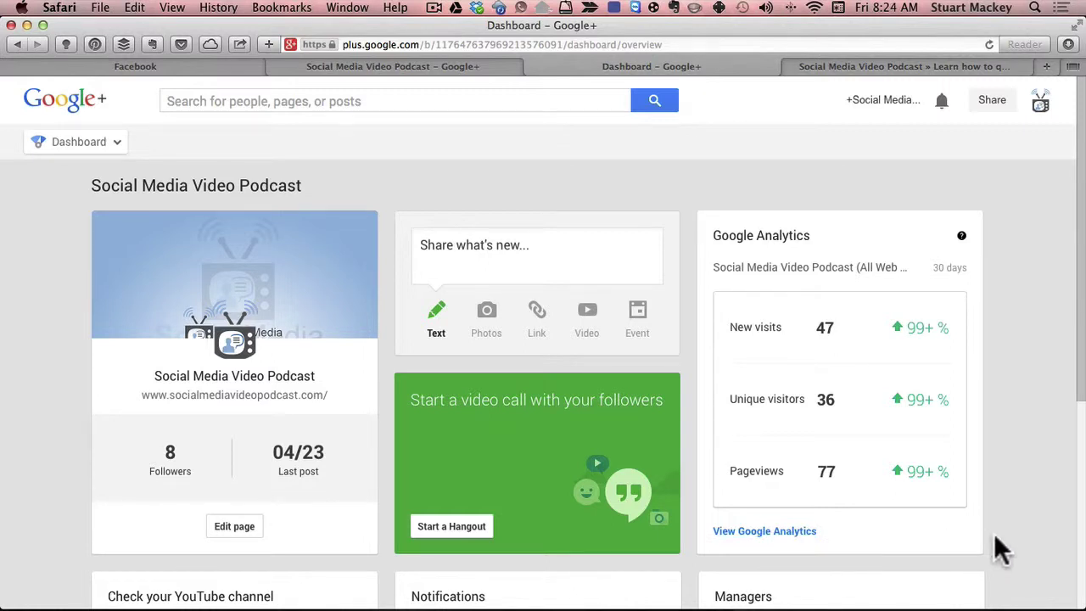
pyautogui.scroll(-5, 995, 537)
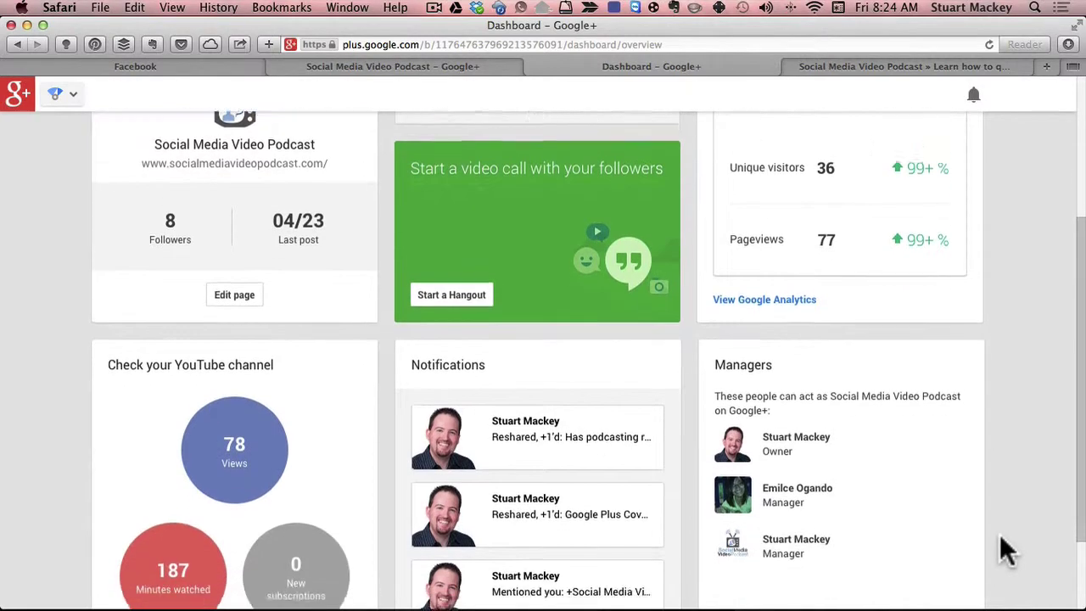
pyautogui.scroll(-1, 1002, 537)
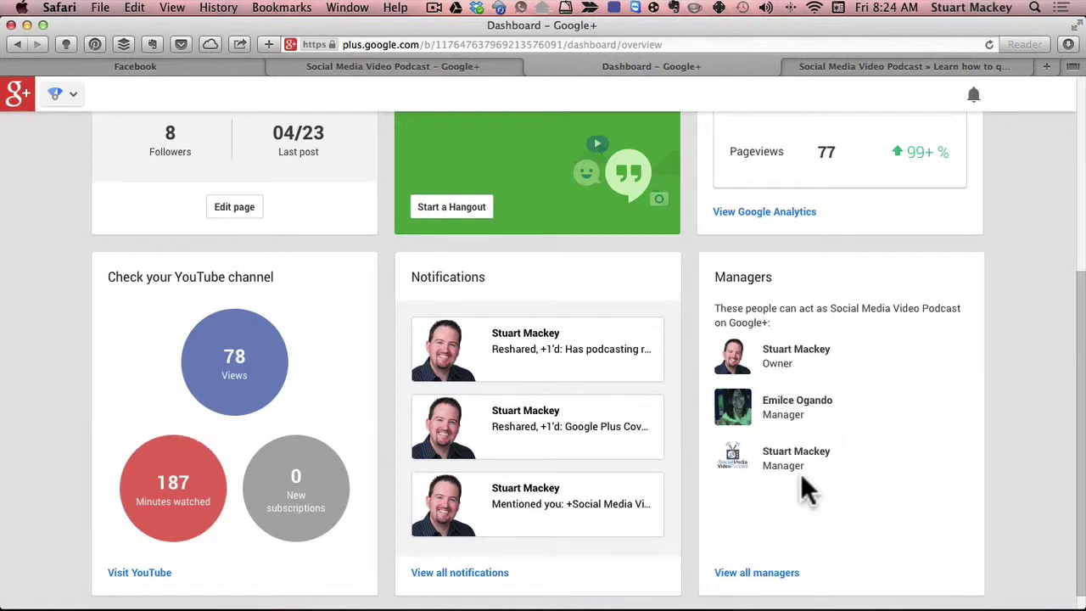
# - Add the pasted e-mail's account as a Communications manager from the full managers list and send the invite
pyautogui.click(772, 574)
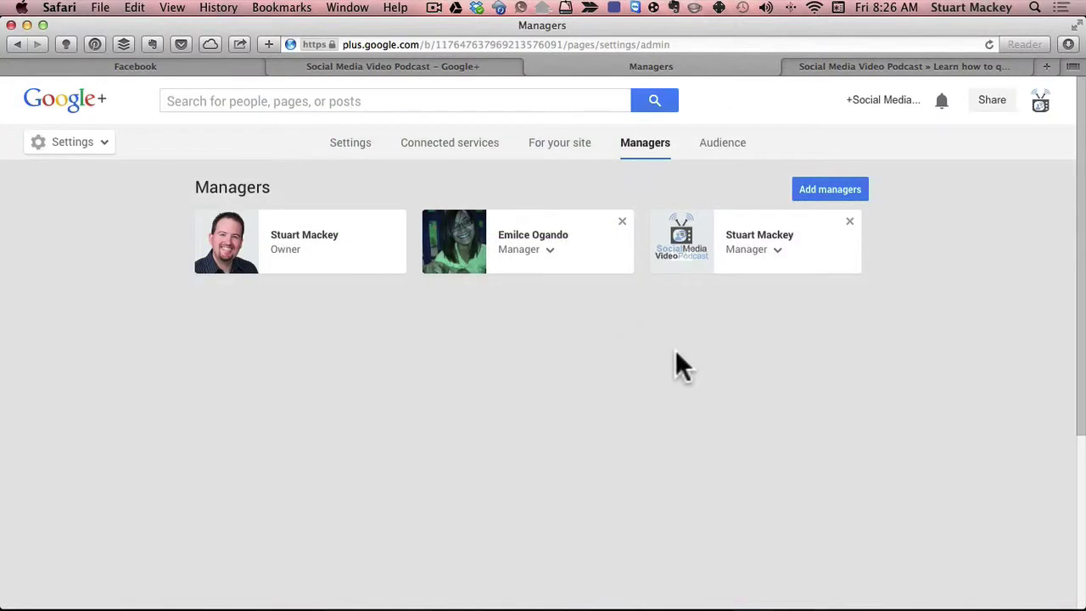
pyautogui.click(830, 189)
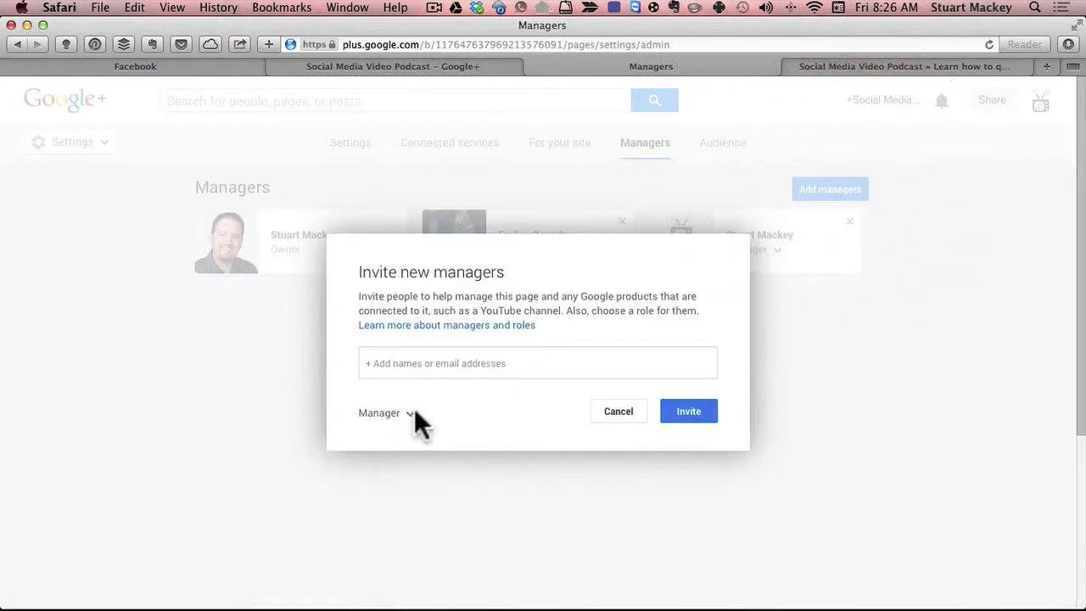
pyautogui.click(419, 366)
pyautogui.press('super+v')
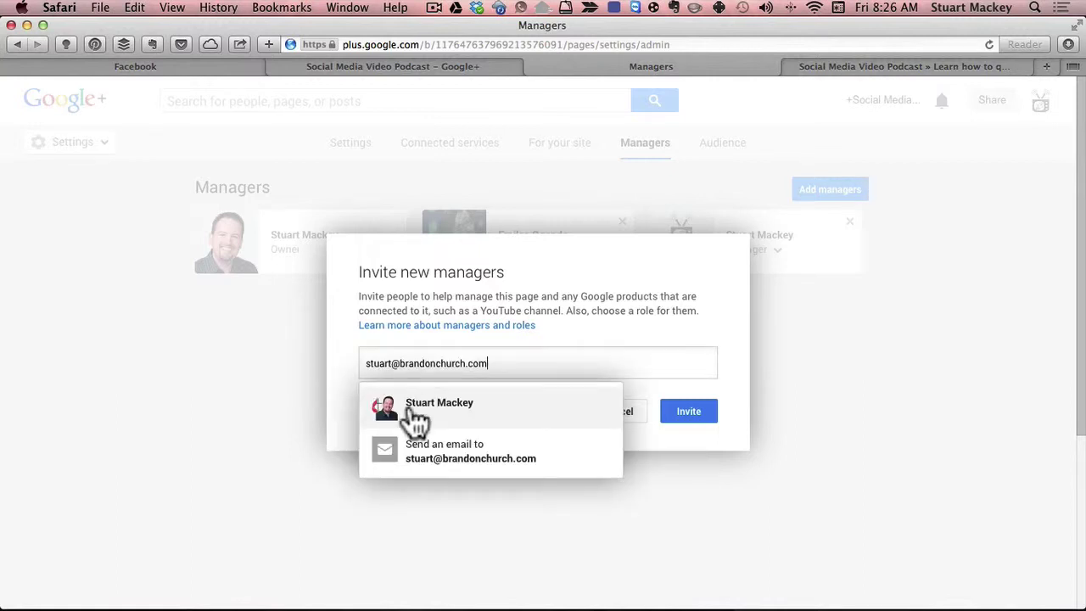
pyautogui.scroll(-1, 417, 416)
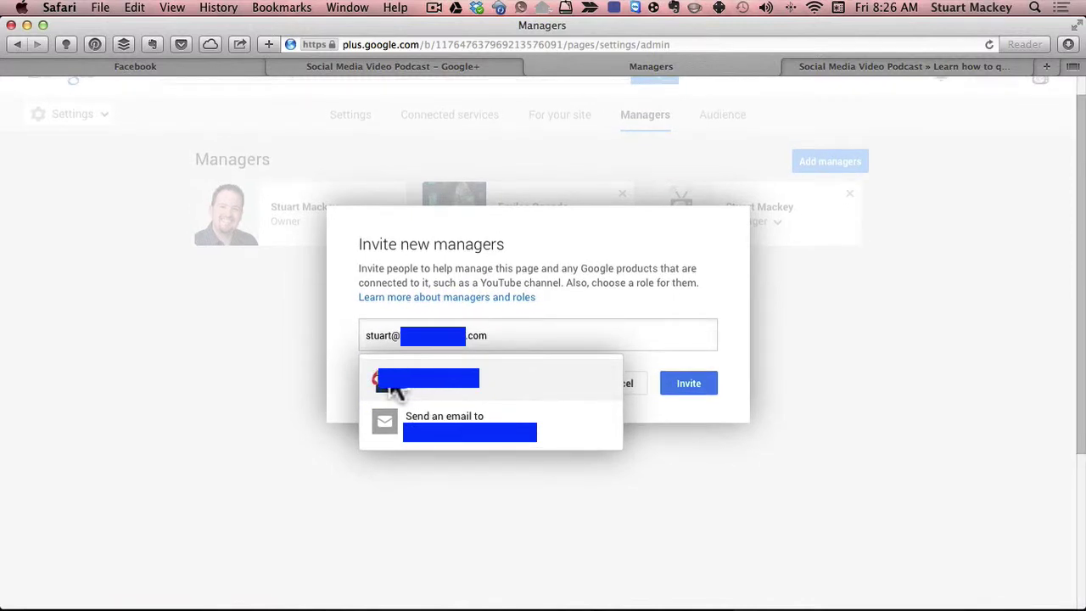
pyautogui.click(450, 386)
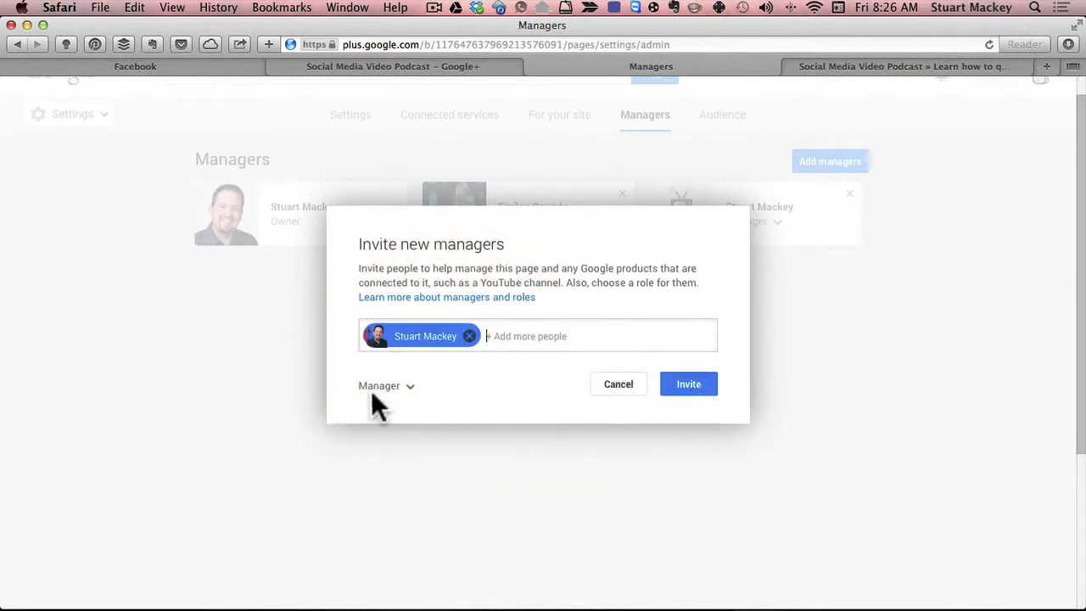
pyautogui.click(411, 389)
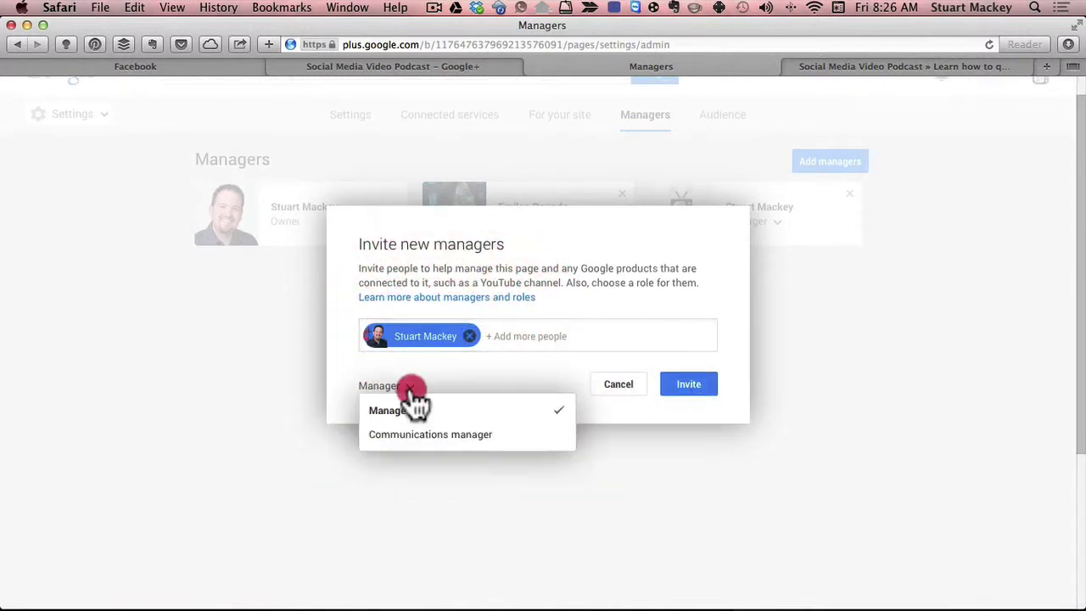
pyautogui.click(450, 436)
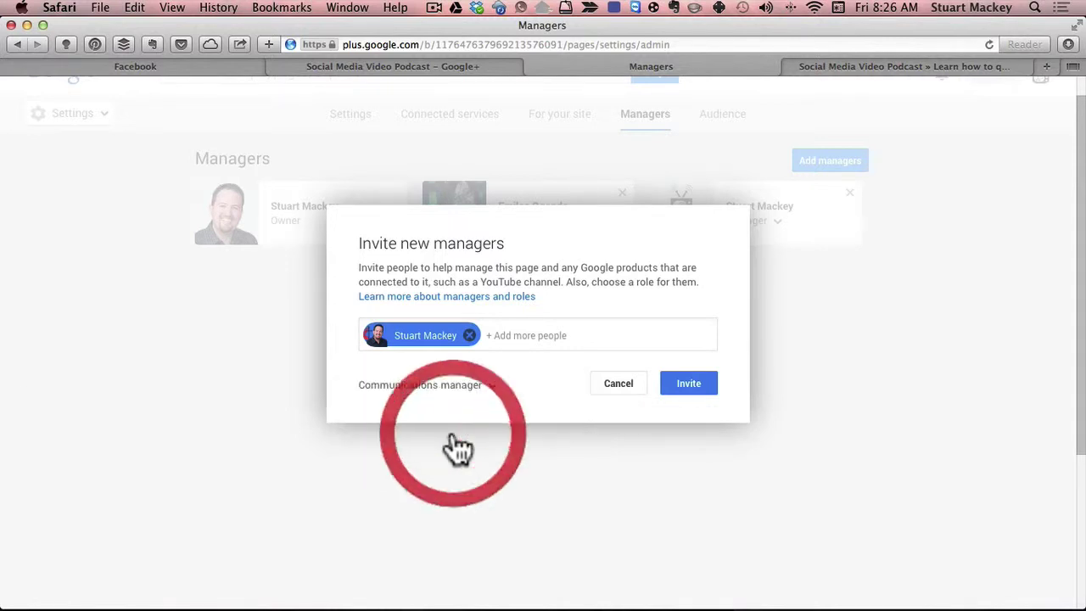
pyautogui.click(689, 385)
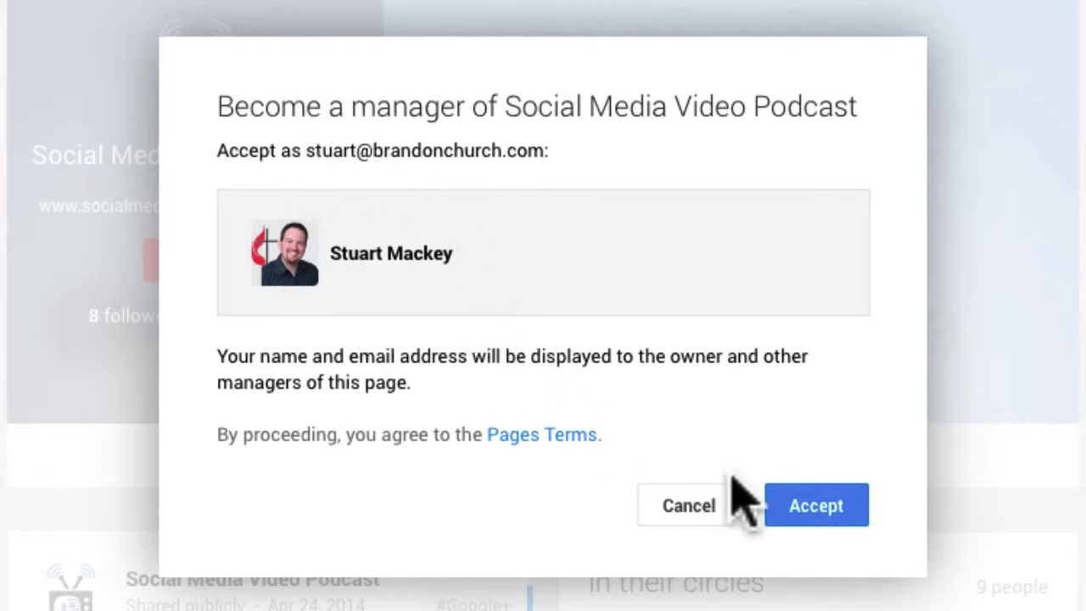
# - Accept the manager invitation and choose Manage page for Social Media Video Podcast
pyautogui.click(837, 511)
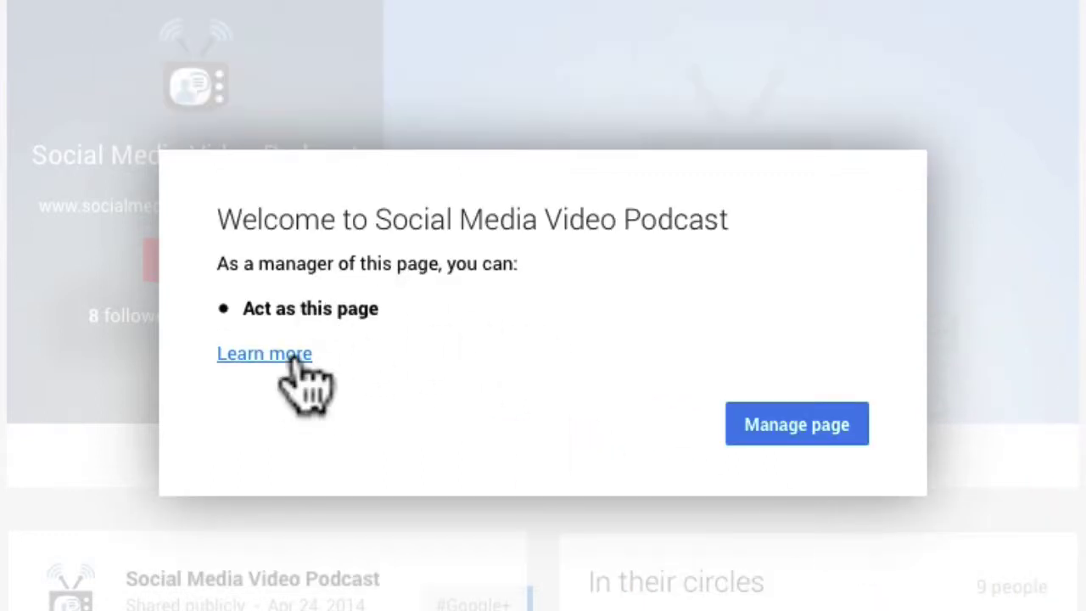
pyautogui.click(826, 424)
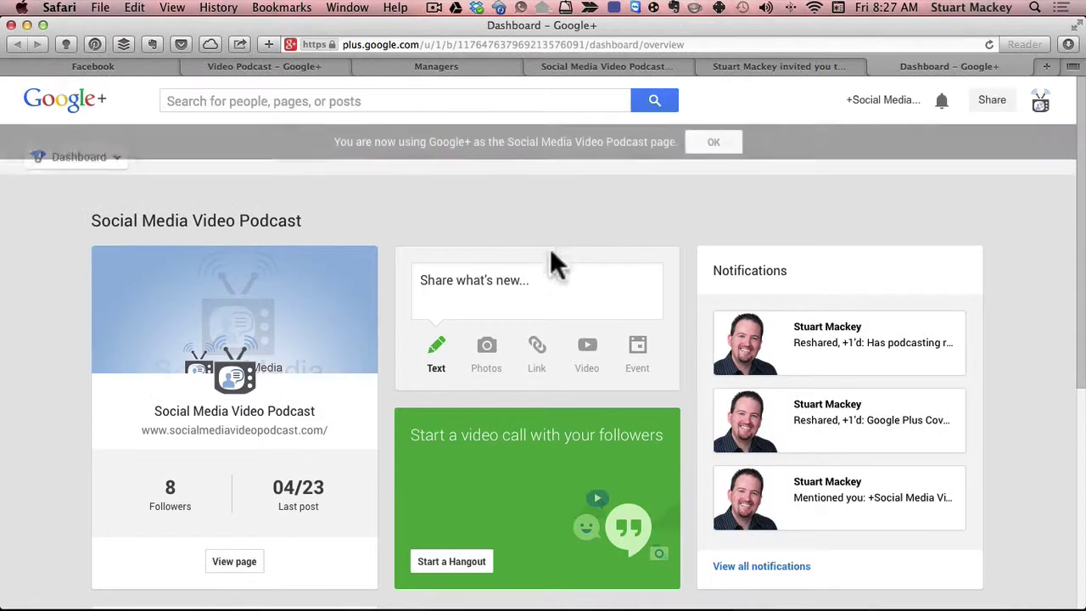
# - Open the page's Dashboard from the left menu and scroll down to the Managers card
pyautogui.scroll(-5, 957, 428)
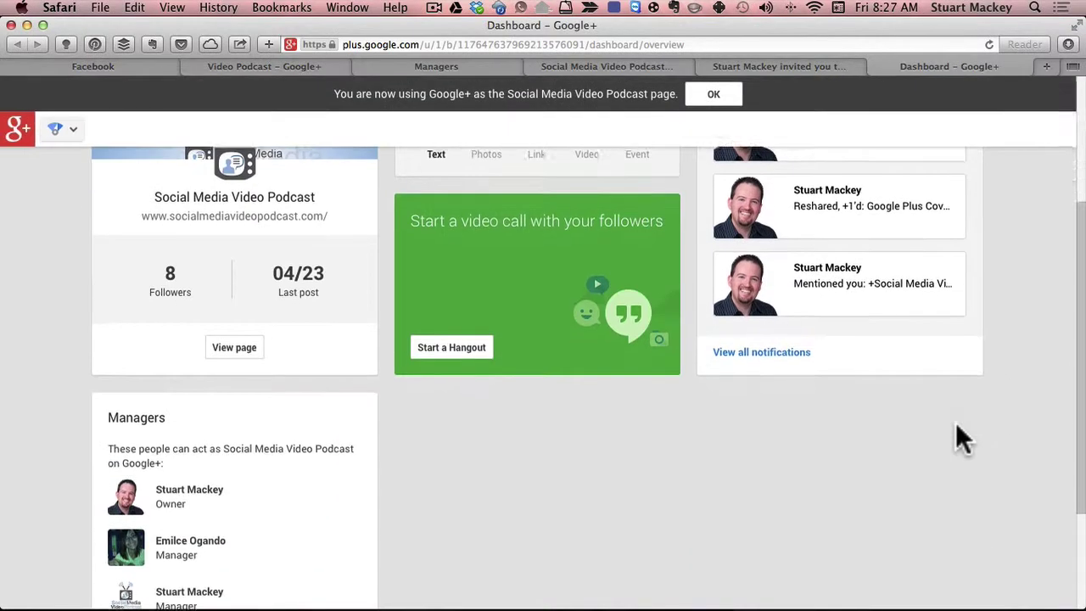
pyautogui.scroll(5, 957, 429)
pyautogui.scroll(1, 957, 429)
pyautogui.moveTo(56, 195)
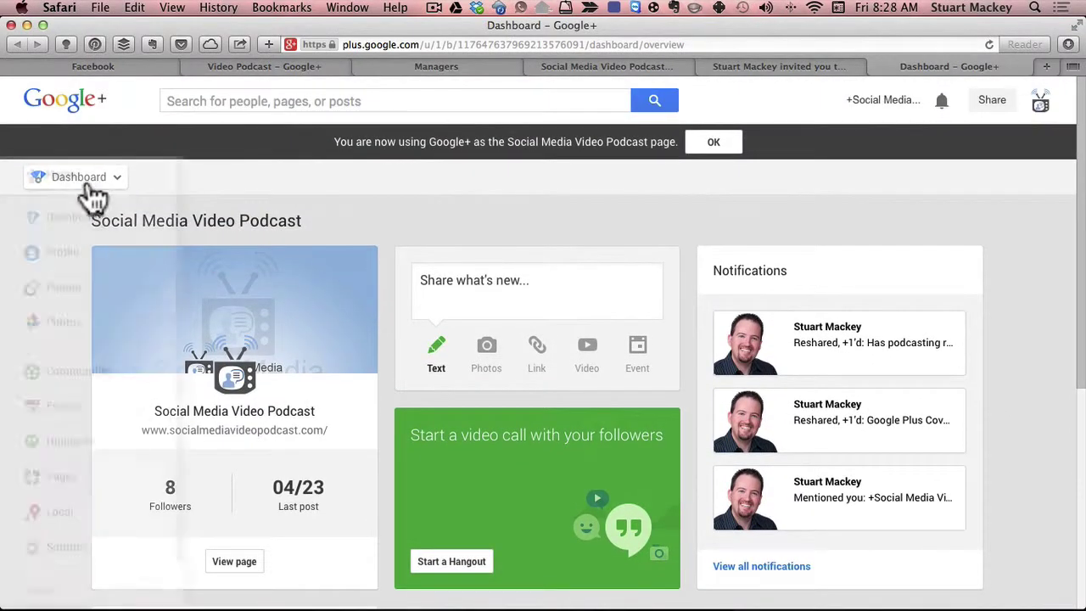
pyautogui.click(43, 254)
pyautogui.scroll(-3, 916, 399)
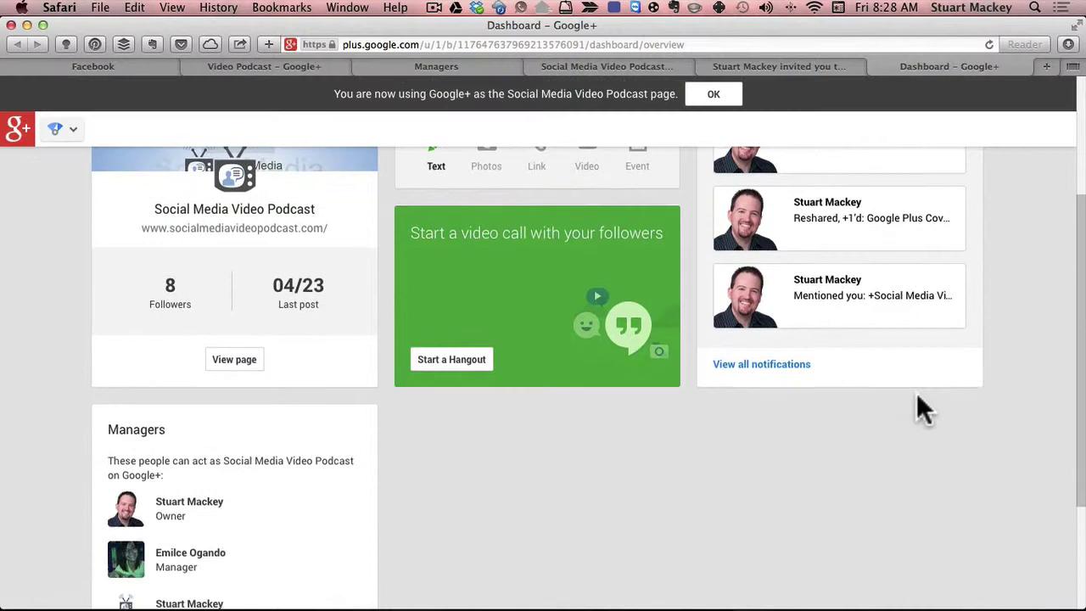
pyautogui.scroll(3, 910, 407)
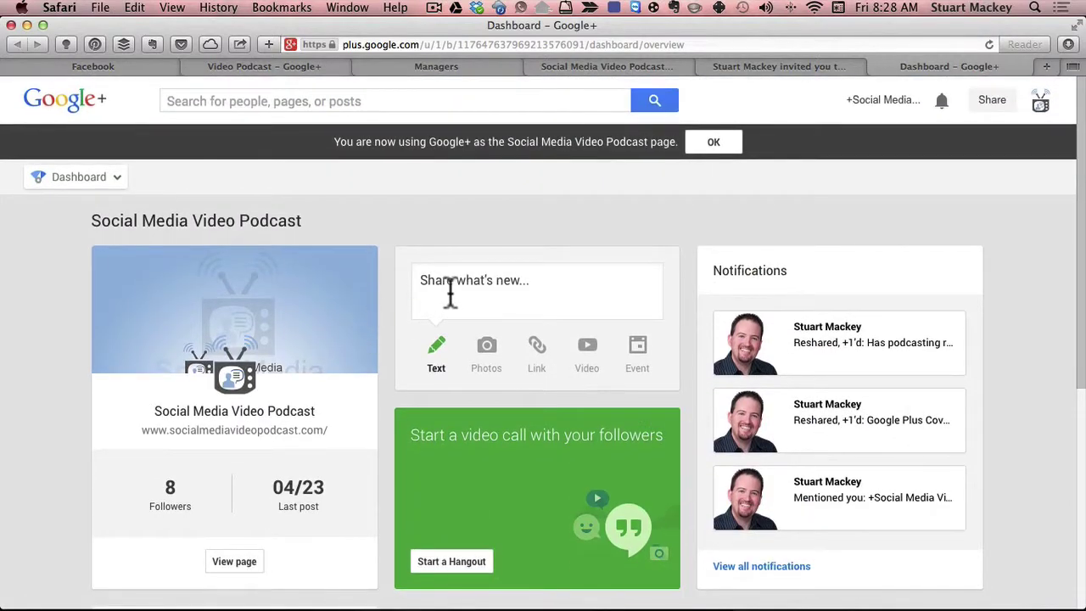
pyautogui.scroll(-3, 832, 339)
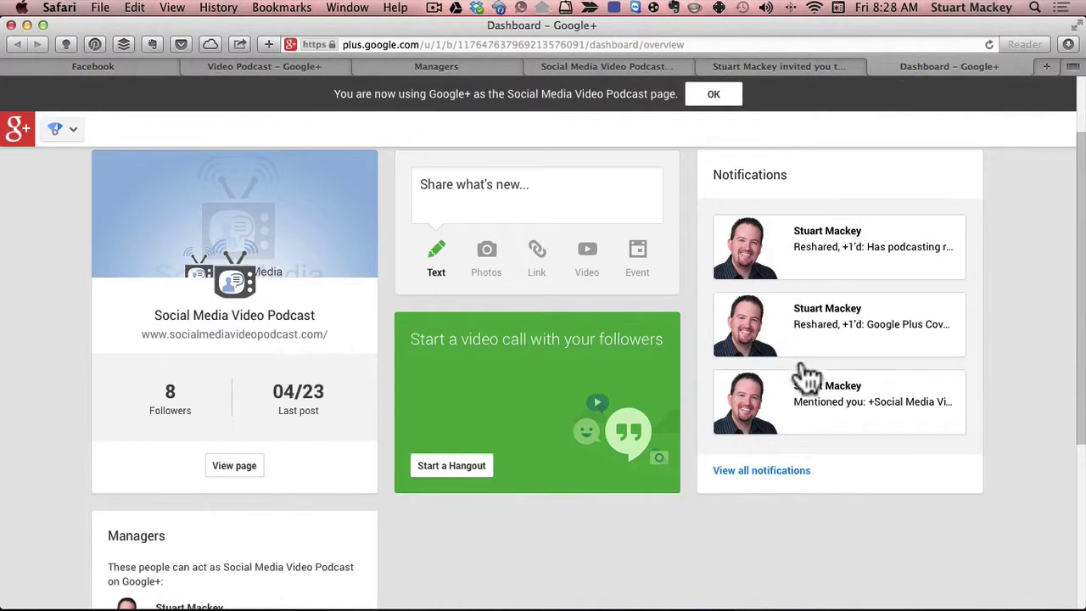
pyautogui.scroll(-8, 835, 433)
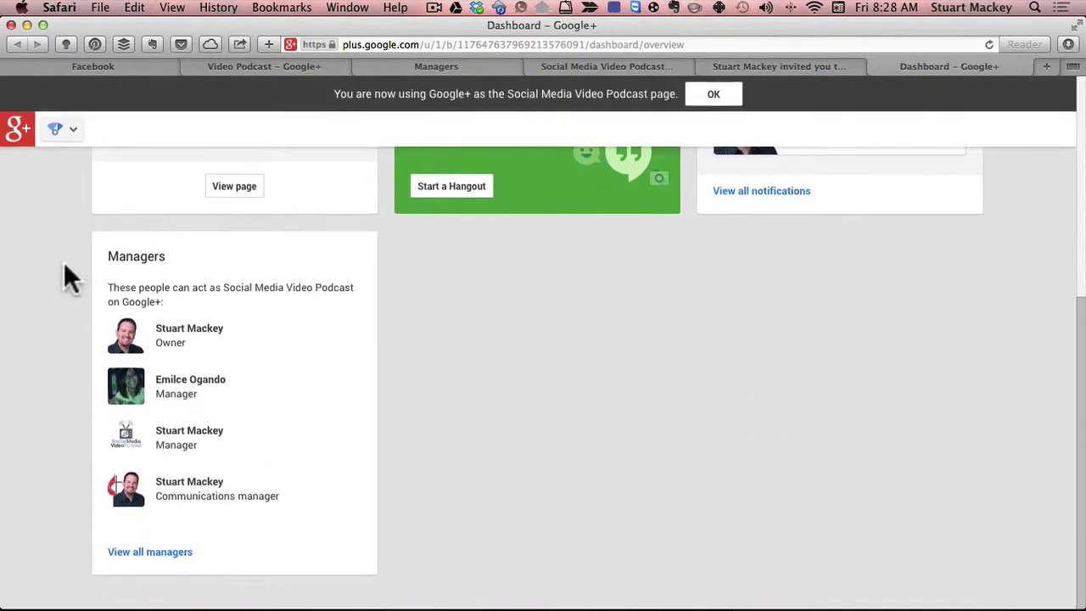
# - View all managers to confirm the new Communications manager, then go back to the dashboard
pyautogui.click(153, 552)
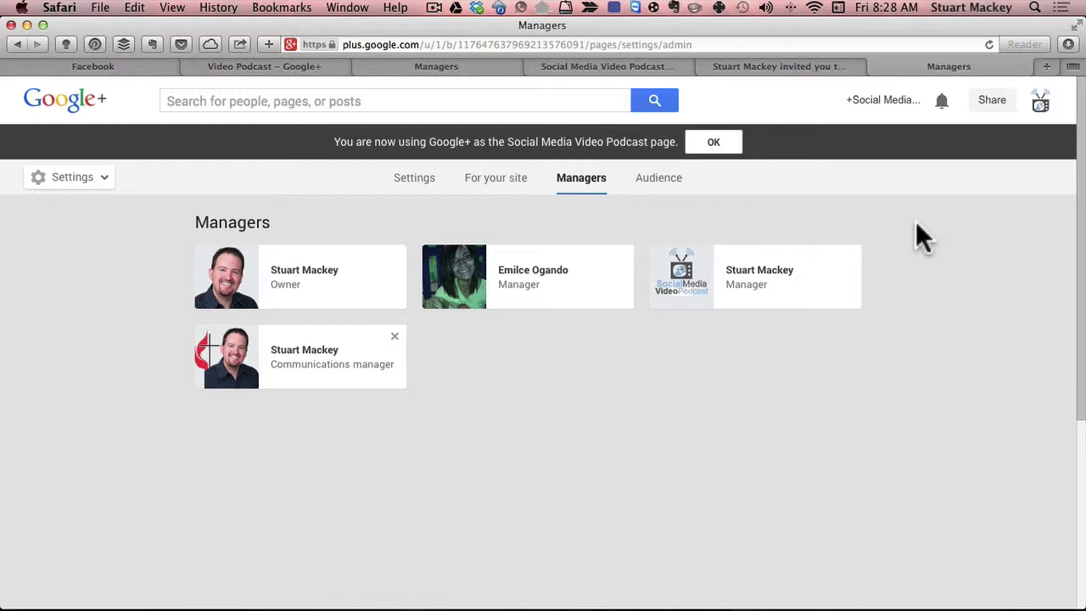
pyautogui.click(17, 44)
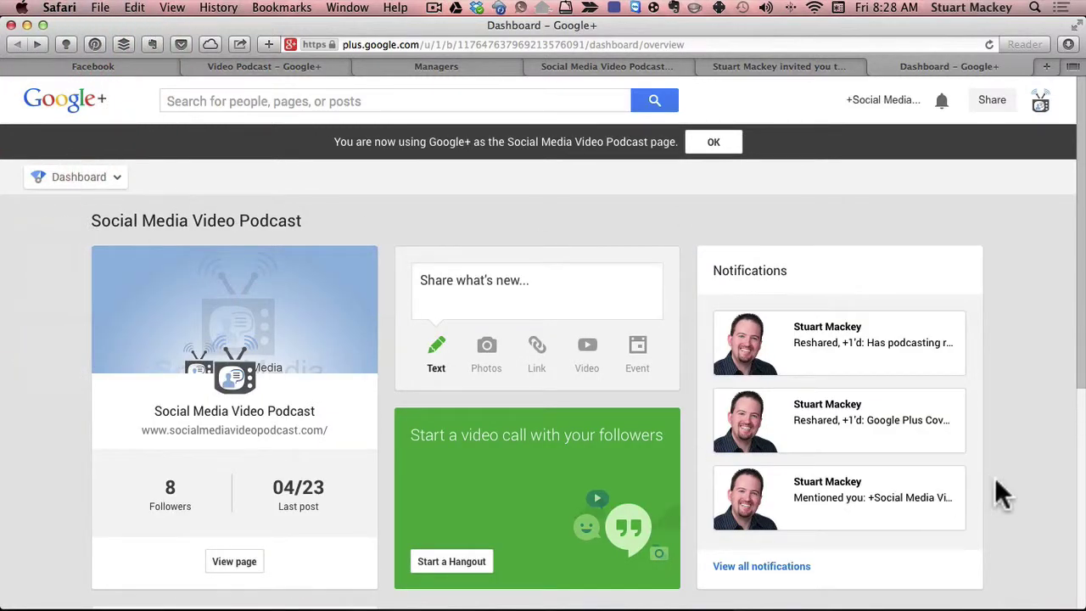
pyautogui.scroll(-5, 996, 482)
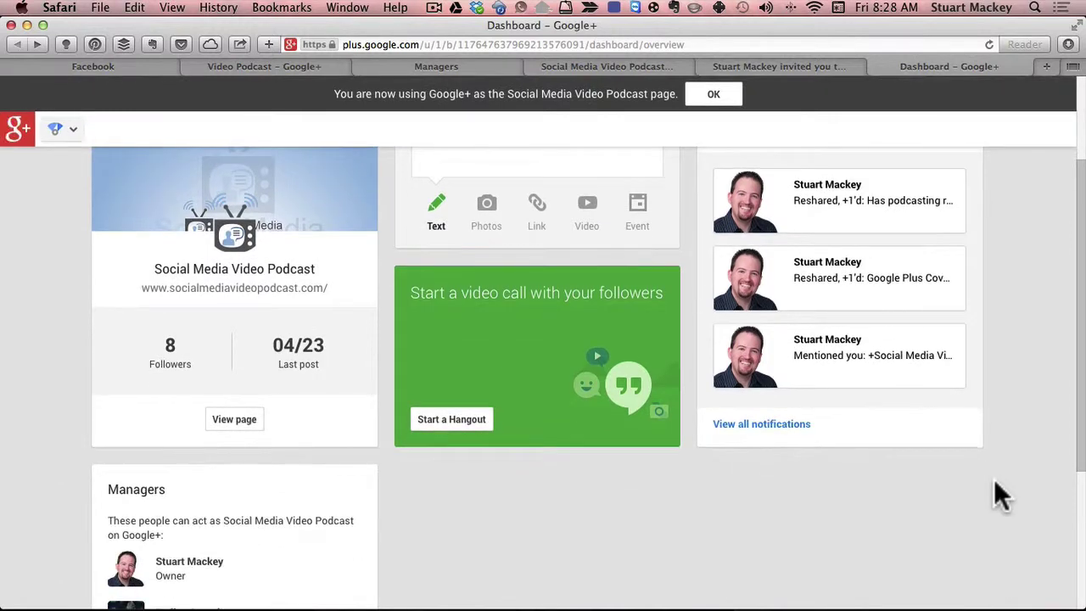
pyautogui.scroll(-1, 996, 482)
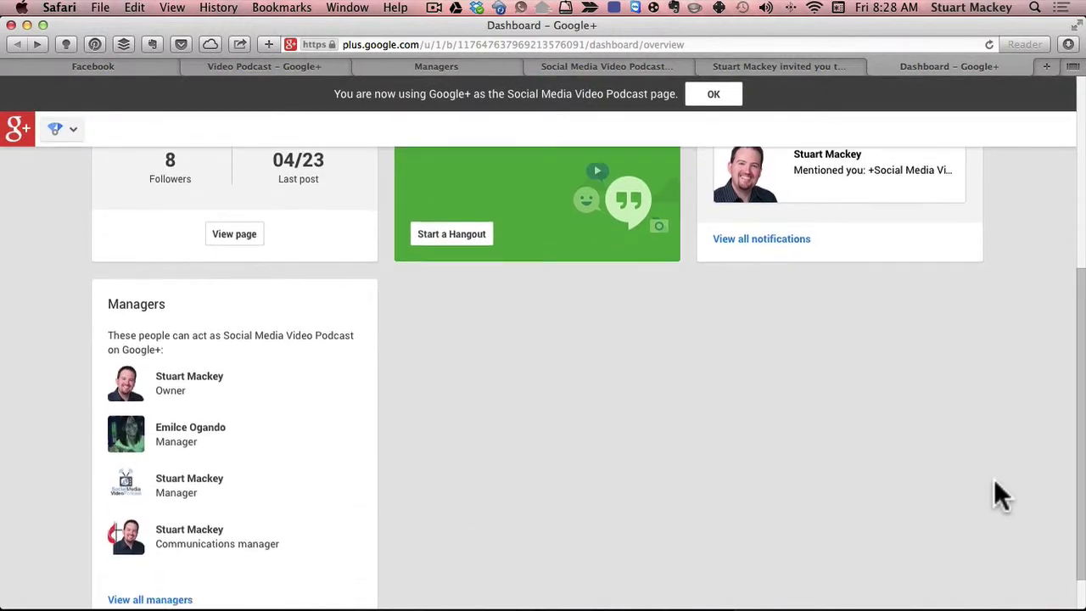
pyautogui.scroll(6, 993, 481)
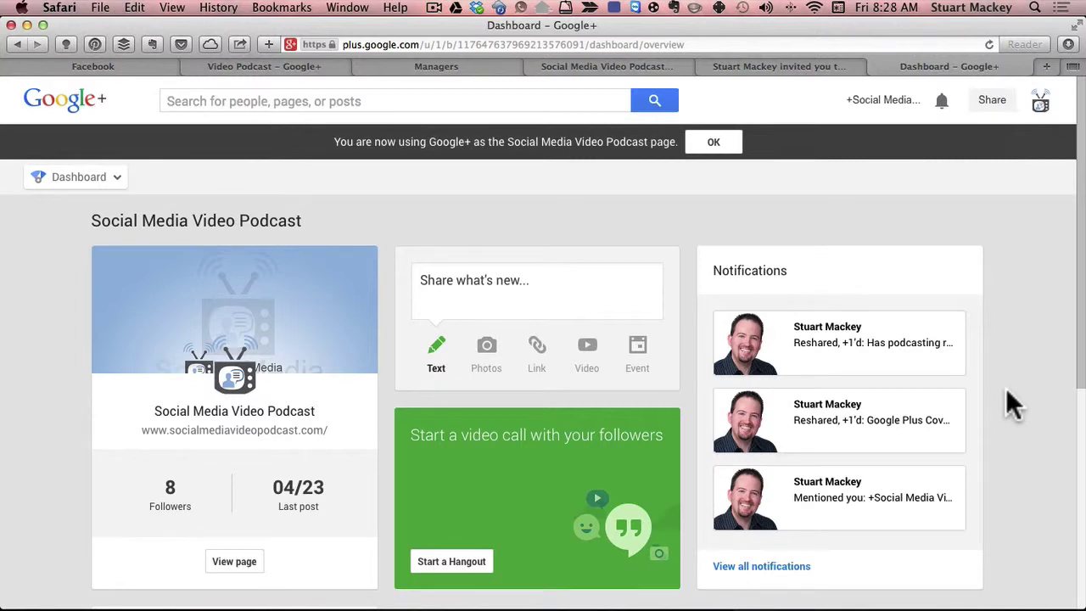
pyautogui.scroll(-5, 635, 250)
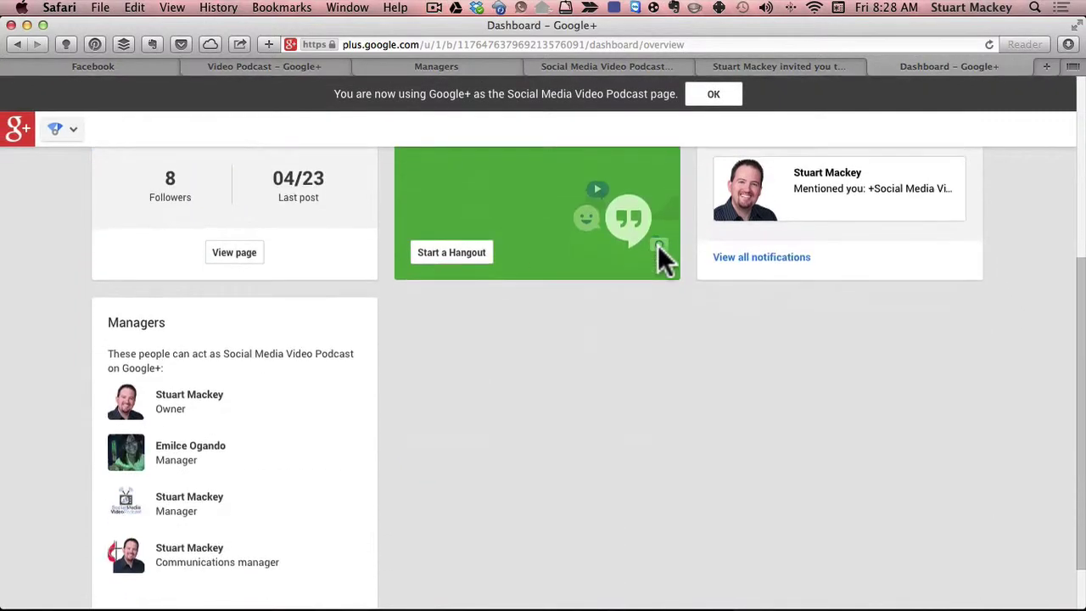
pyautogui.scroll(5, 661, 259)
# - Close the dashboard, open the Managers settings, and inspect a manager's role options without changing them
pyautogui.click(874, 67)
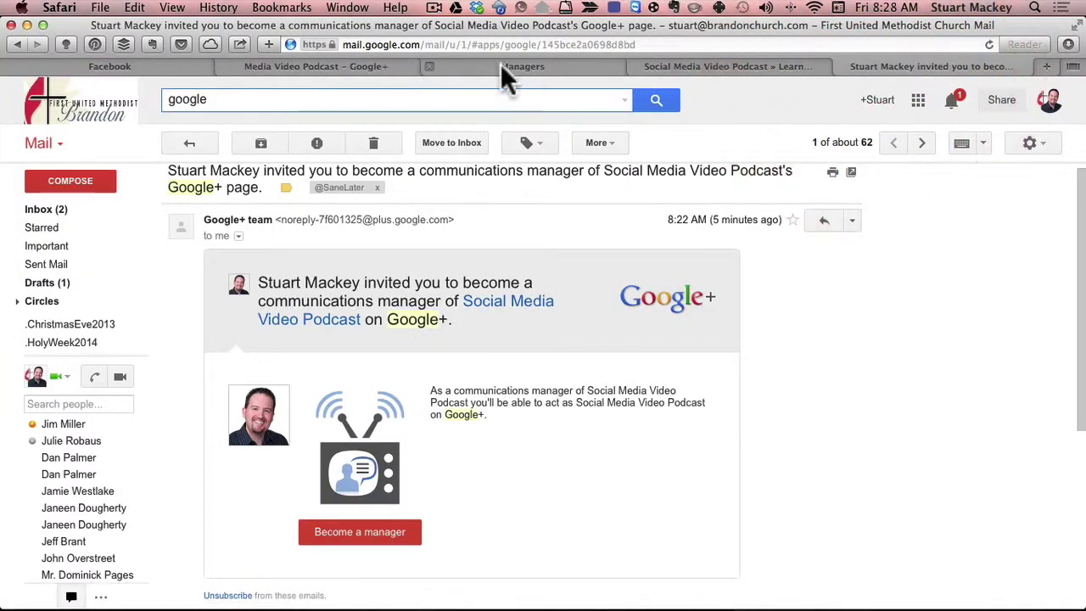
pyautogui.click(522, 67)
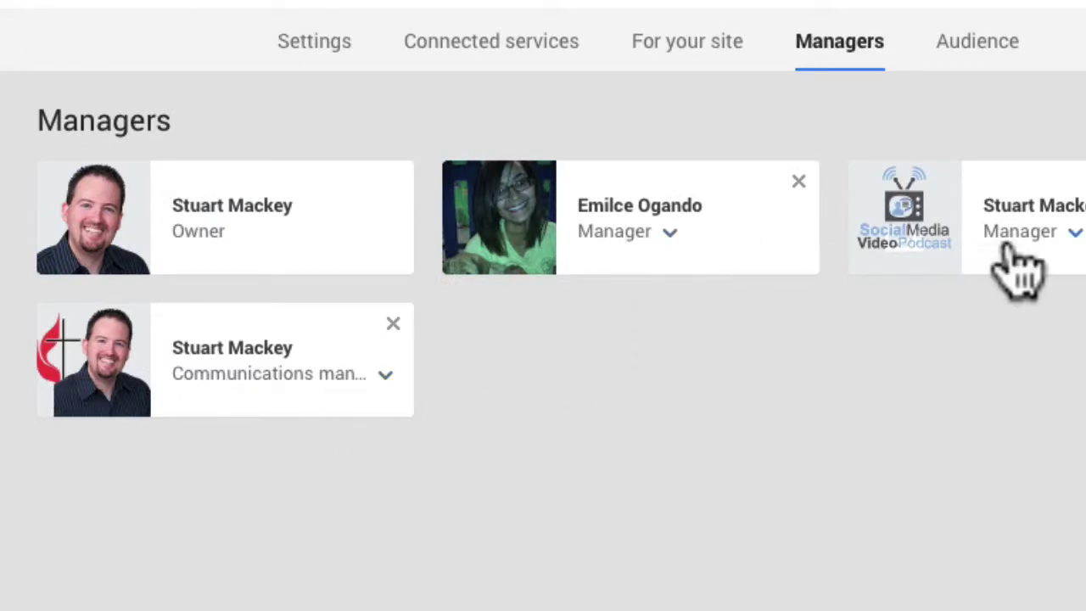
pyautogui.click(670, 234)
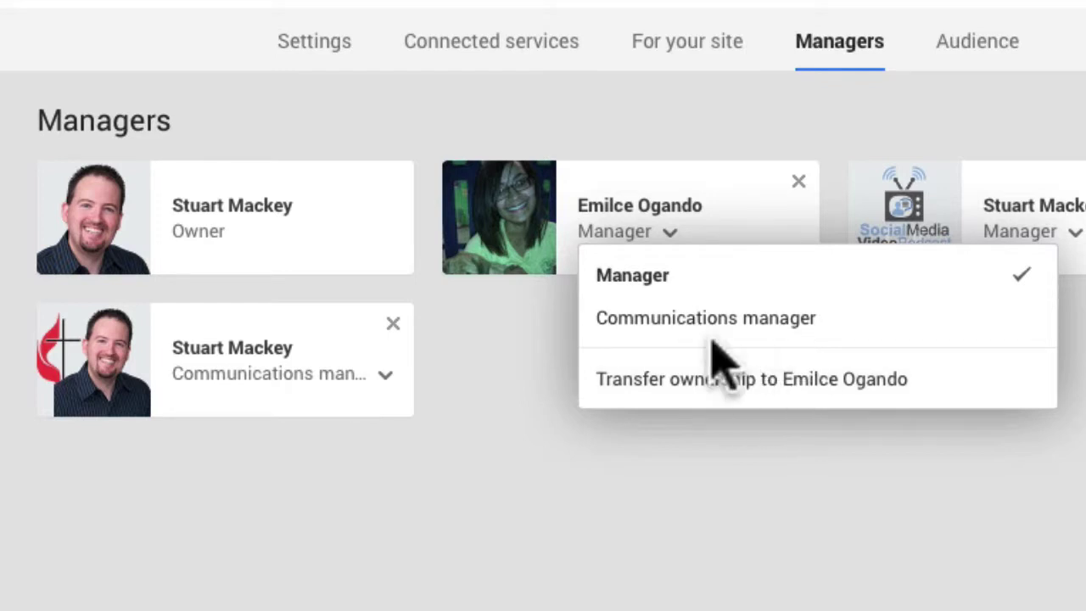
pyautogui.click(920, 562)
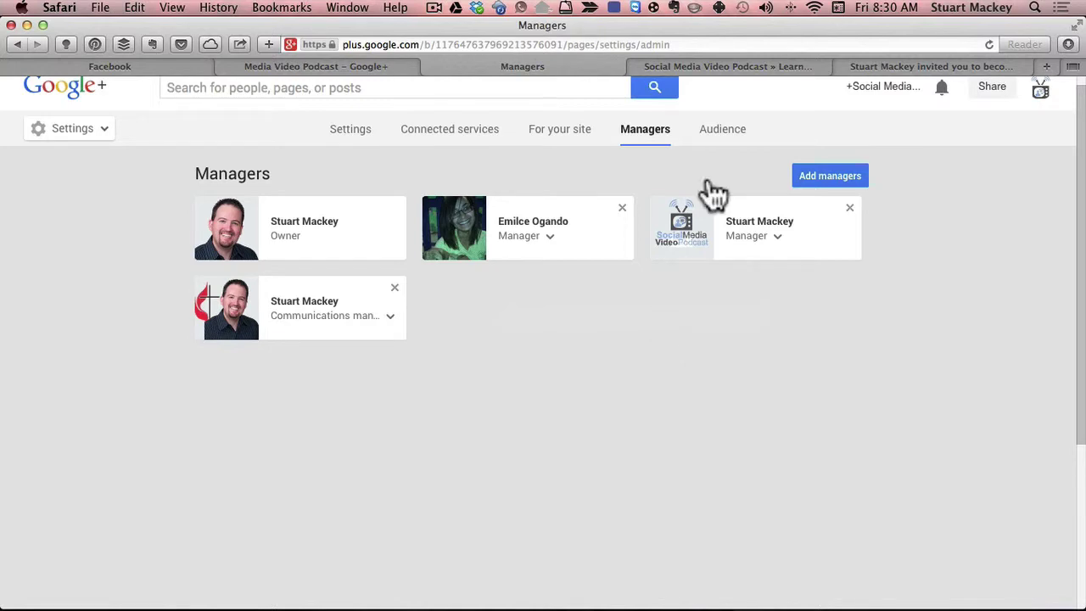
# - Switch to the Social Media Video Podcast website and browse its home page content
pyautogui.click(721, 66)
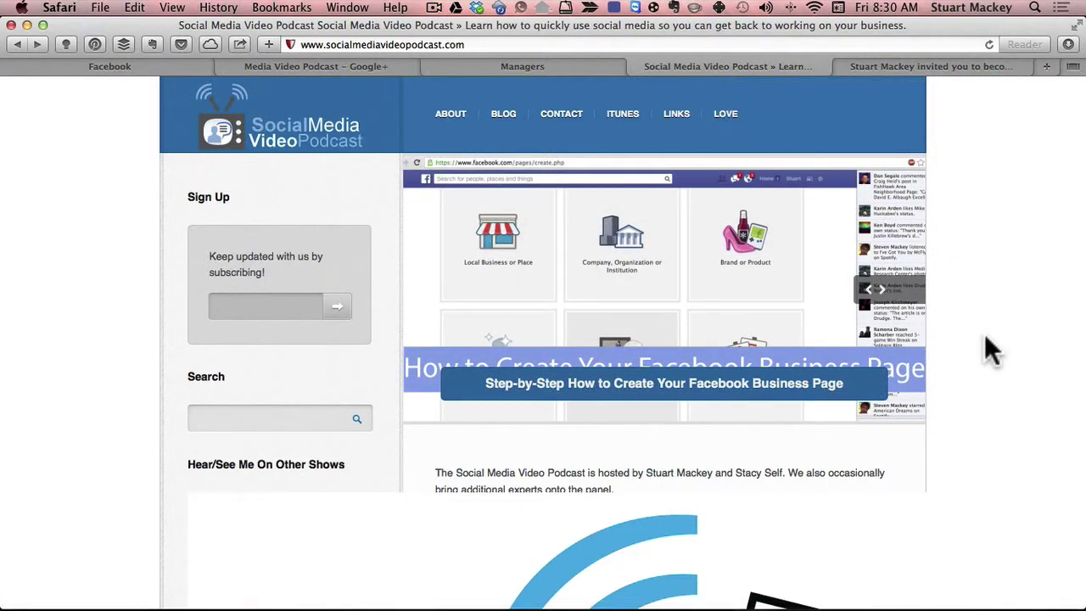
pyautogui.scroll(-4, 981, 356)
pyautogui.scroll(-5, 985, 366)
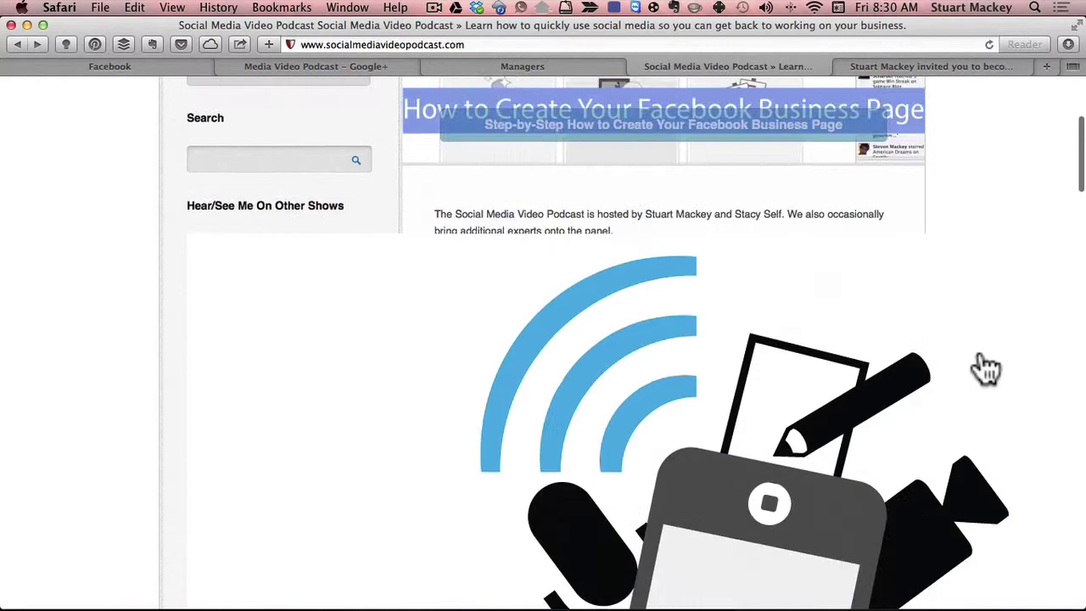
pyautogui.scroll(-5, 984, 360)
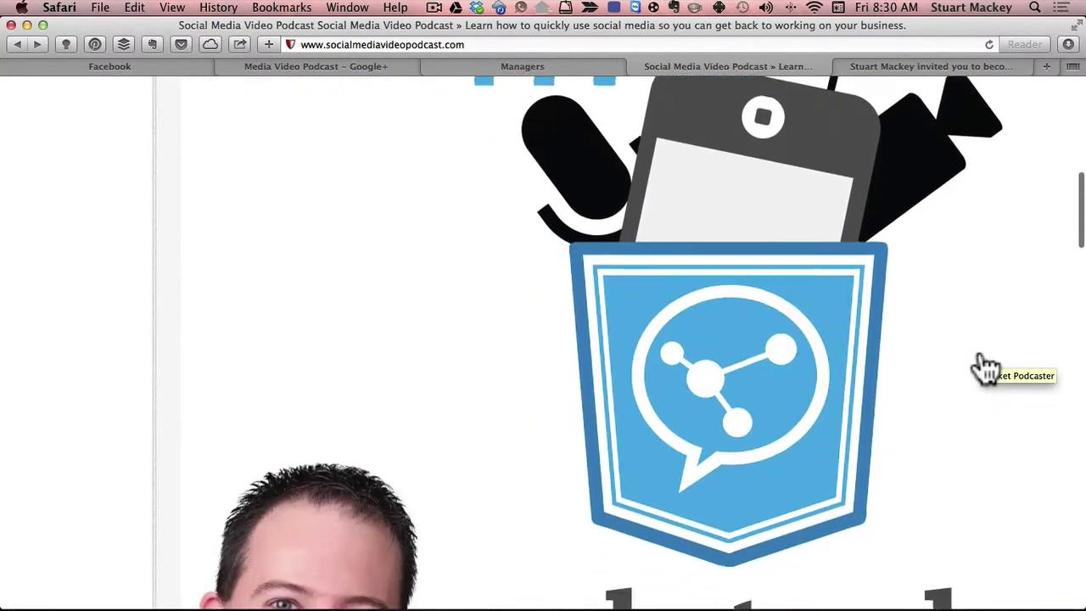
pyautogui.scroll(15, 982, 352)
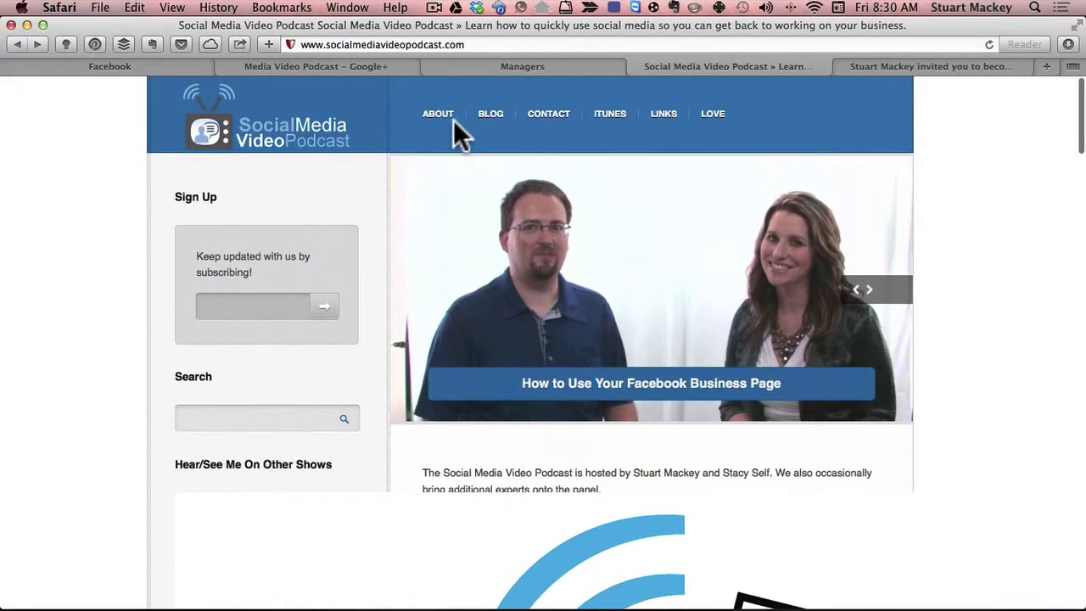